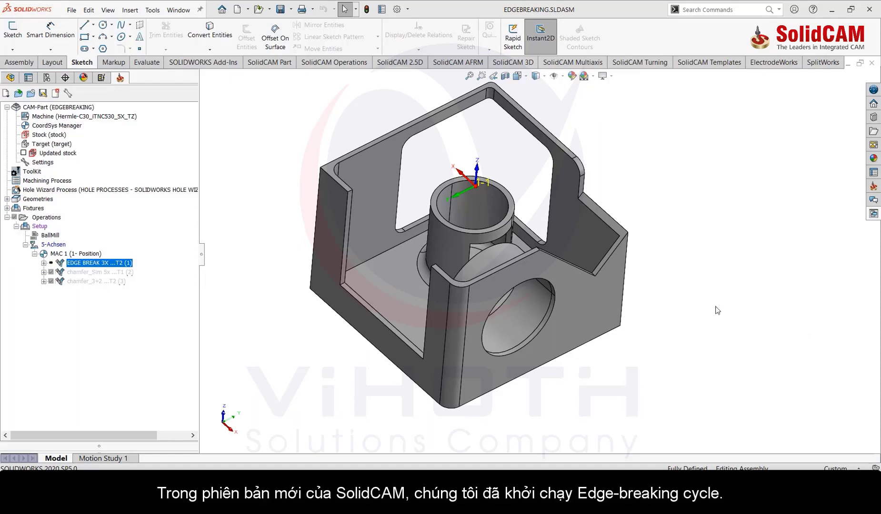
Scroll up and back down in the SolidCAM Manager to bring the EDGE BREAK 3X operation into view
scroll(503, 205, "up", 2)
scroll(500, 203, "down", 2)
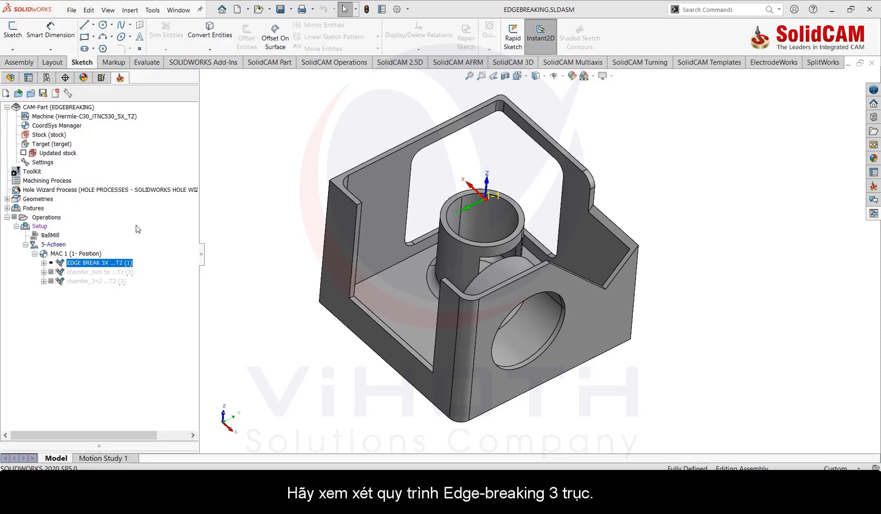
Edit EDGE BREAK 3X, check the detection height End value, and review its 5 mm ball nose mill
right_click(102, 263)
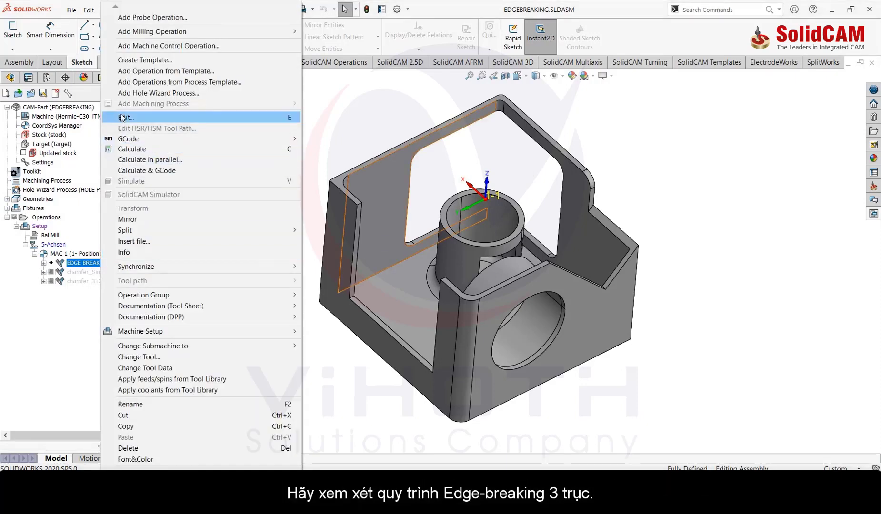
left_click(125, 117)
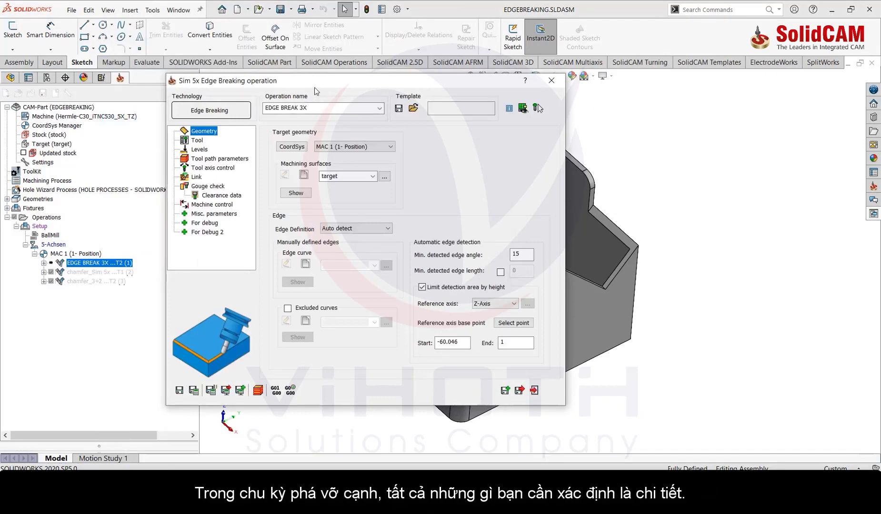
left_click_drag(315, 82, 382, 100)
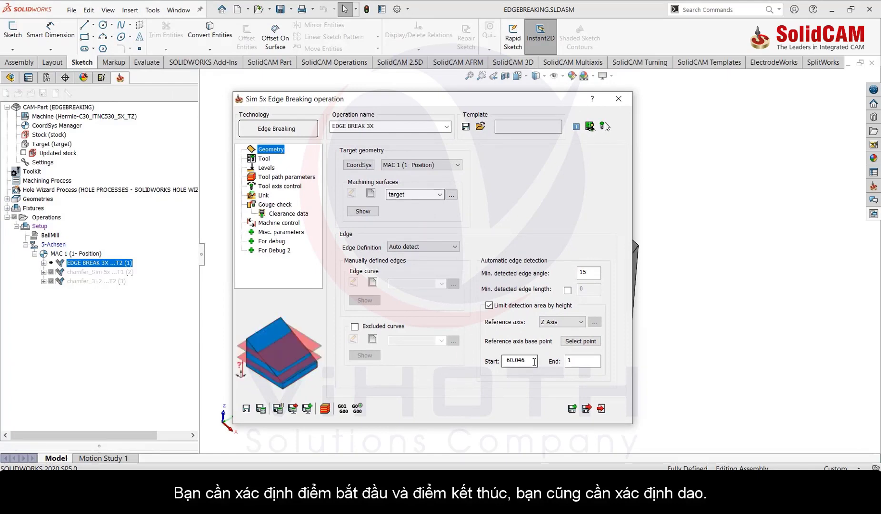
left_click(571, 362)
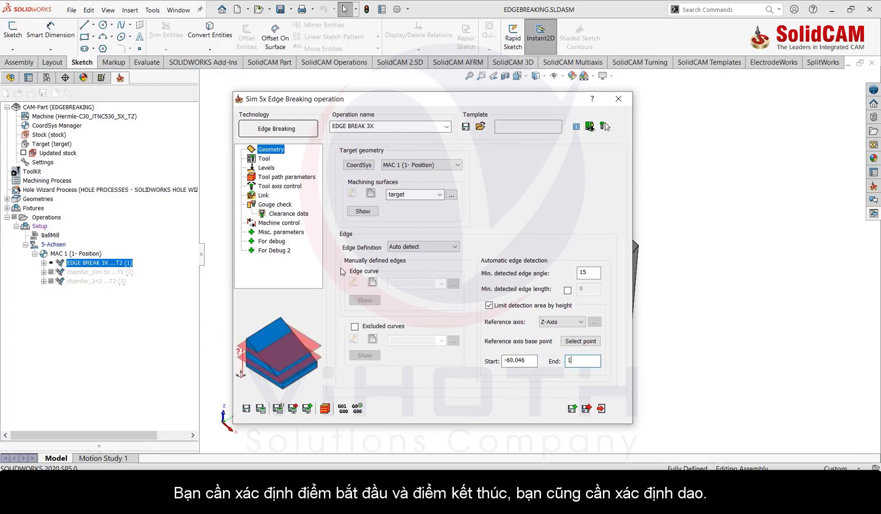
left_click(262, 160)
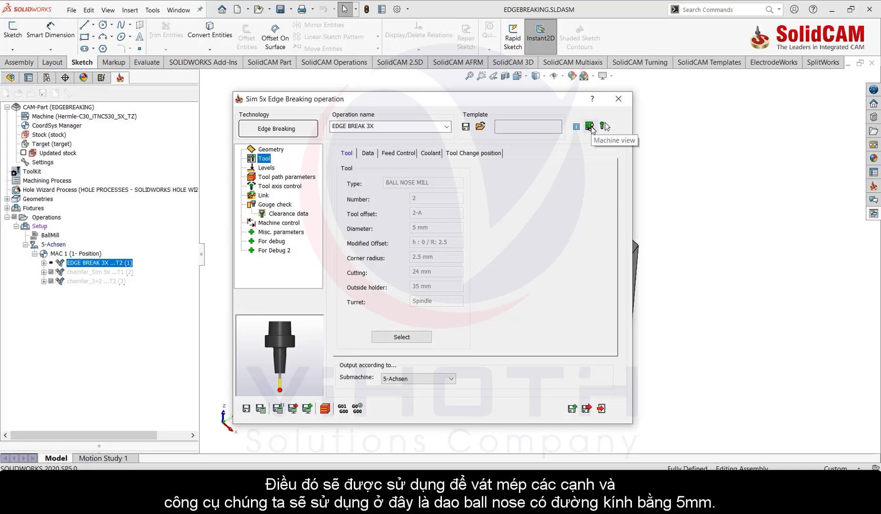
left_click(589, 126)
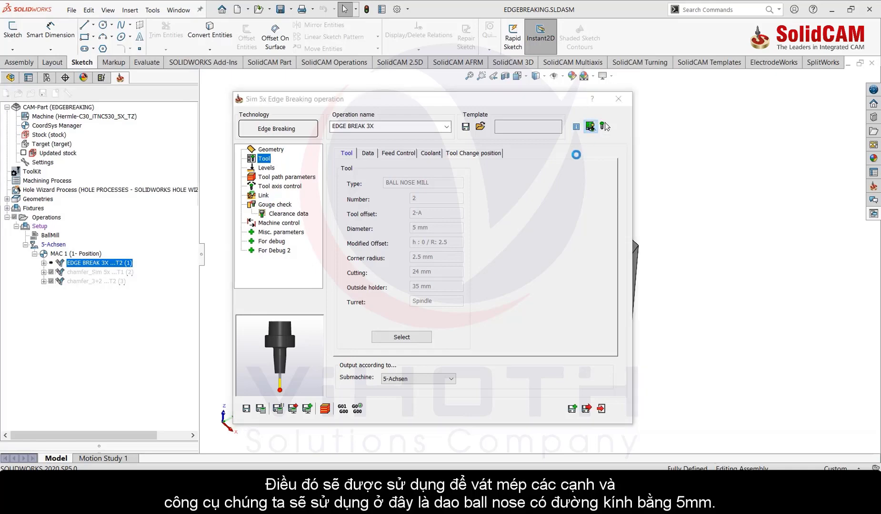
left_click(677, 110)
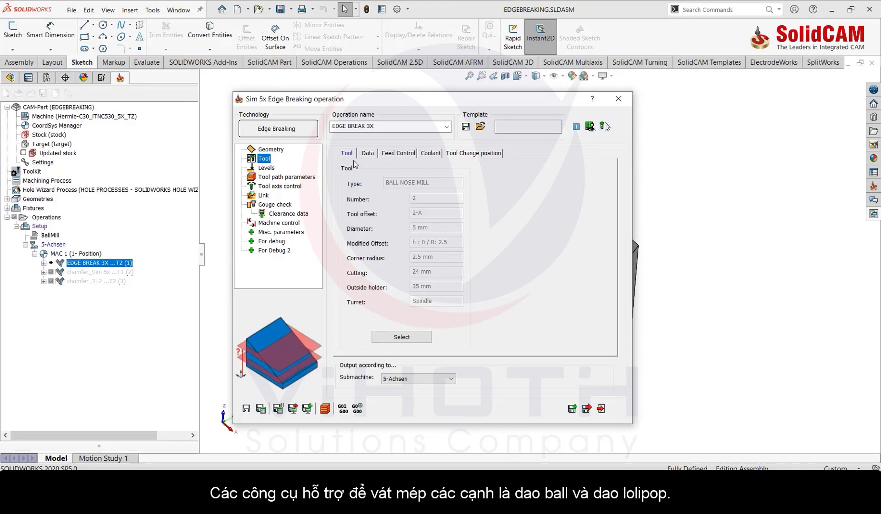
Confirm the chamfer is Constant width at 0.2, then return to the Geometry settings
left_click(277, 177)
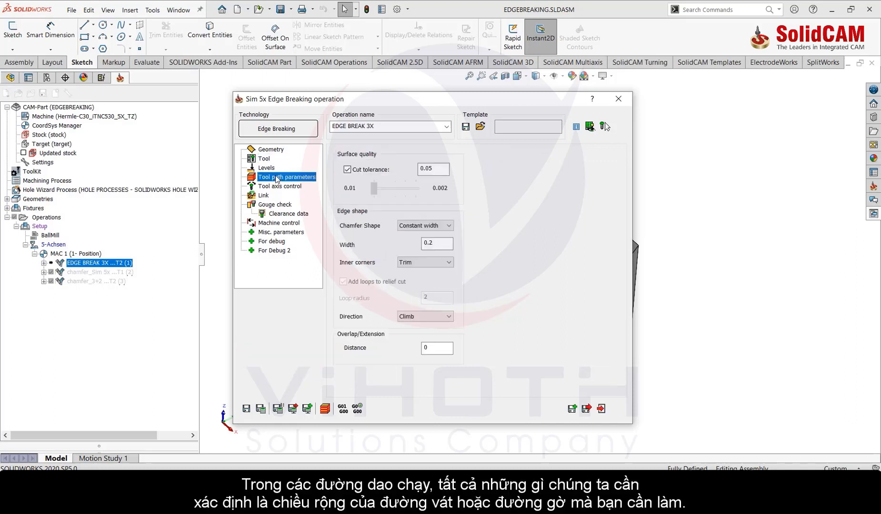
double_click(429, 243)
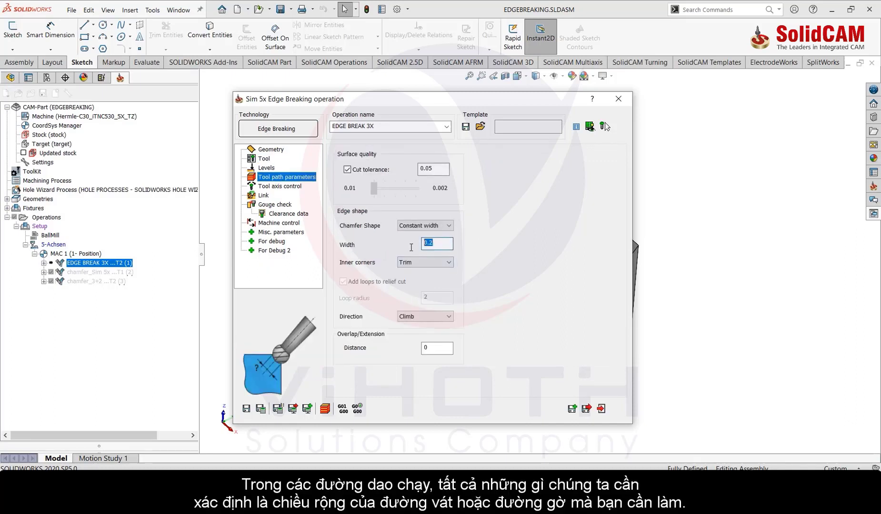
left_click(425, 226)
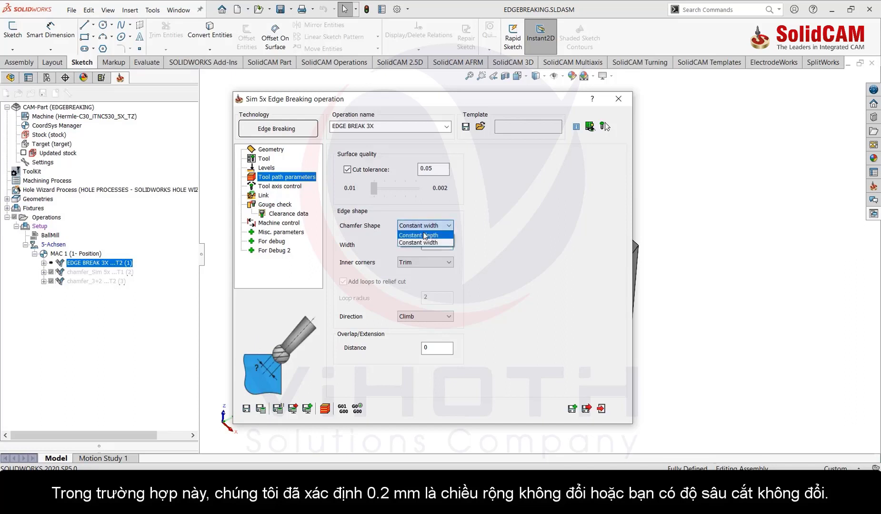
left_click(471, 206)
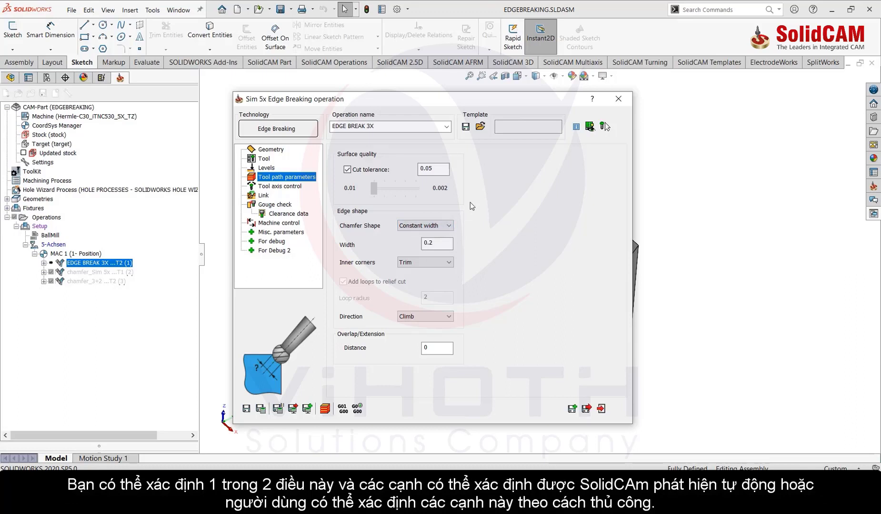
left_click(274, 151)
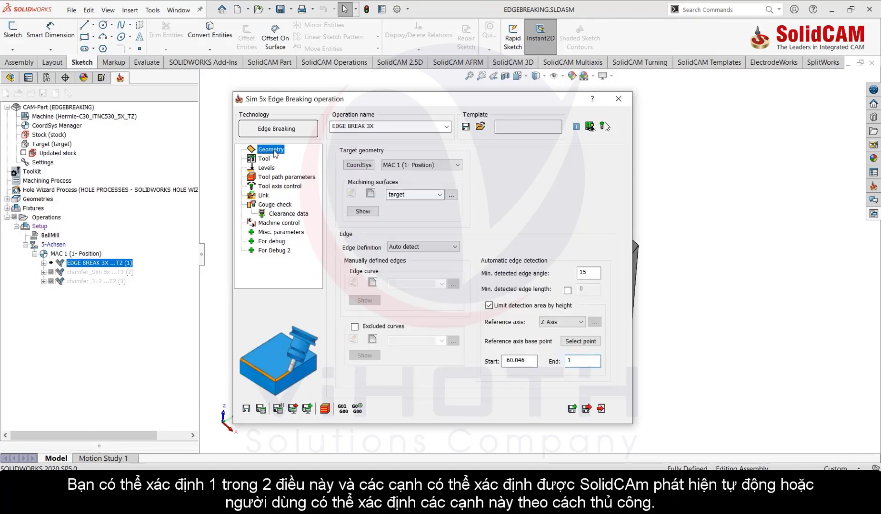
Keep Auto detect as the edge definition, save EDGE BREAK 3X and close its dialog
left_click(405, 248)
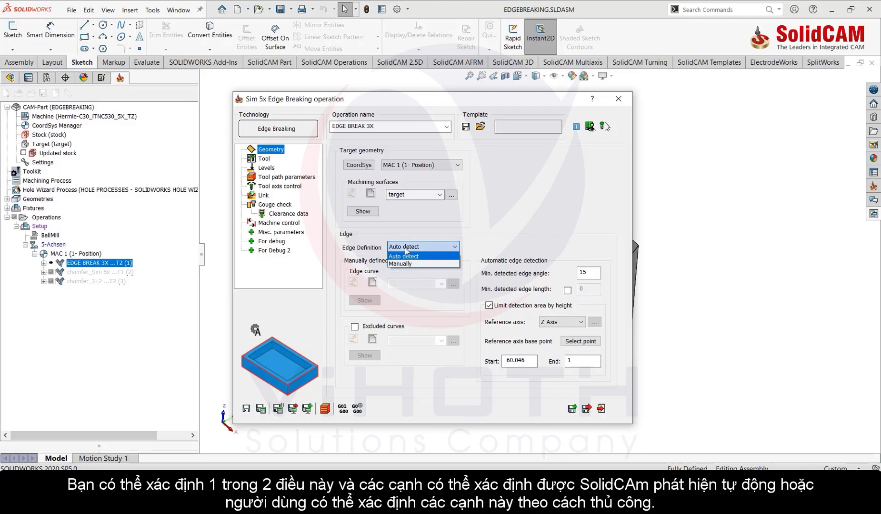
left_click(407, 222)
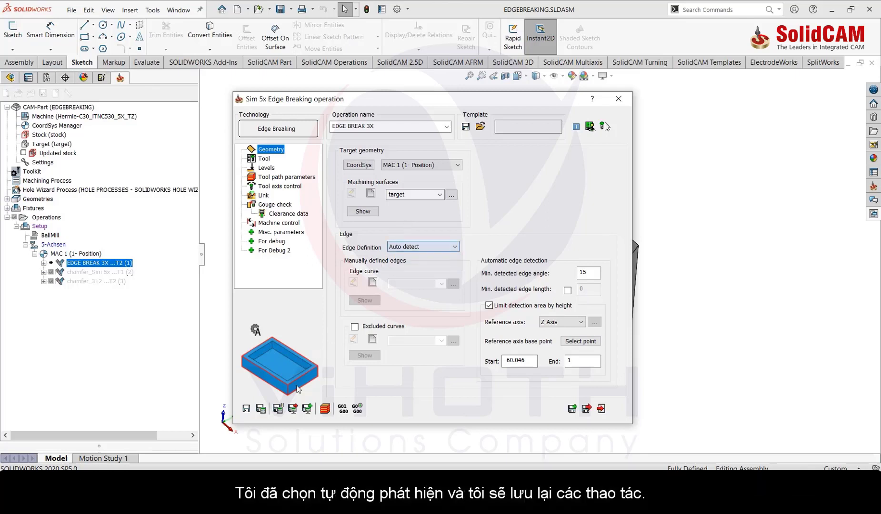
left_click(246, 408)
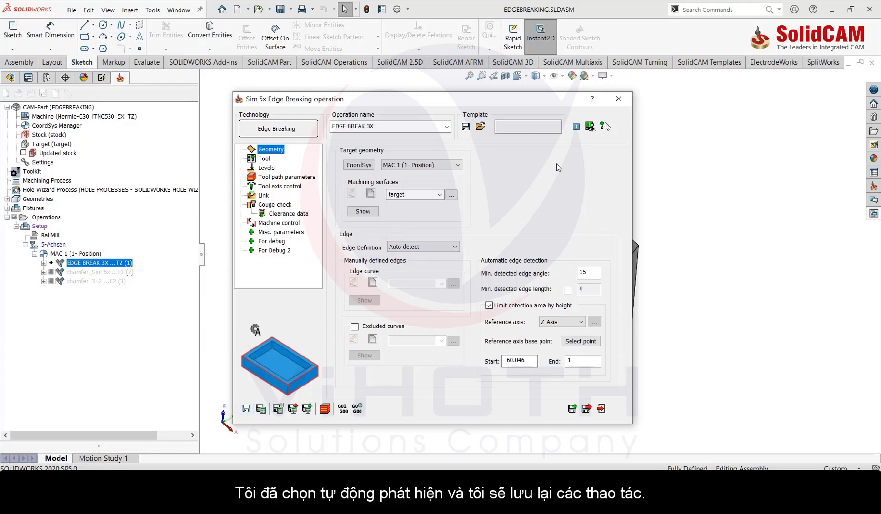
left_click(617, 99)
Calculate the EDGE BREAK 3X toolpath from the operation's right-click menu
right_click(103, 264)
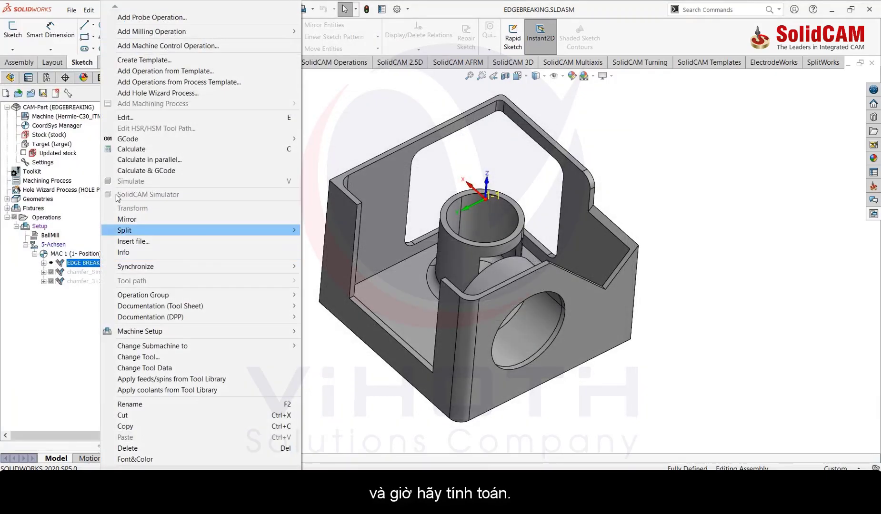
left_click(137, 150)
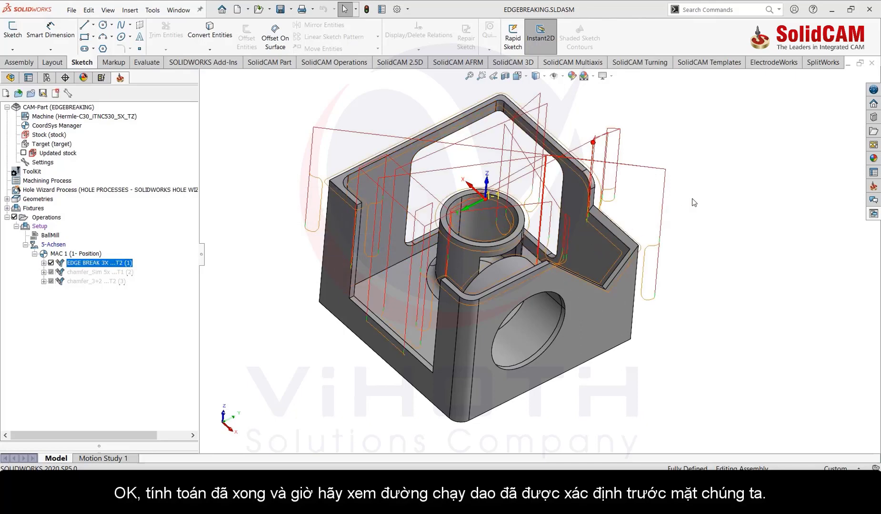
Simulate EDGE BREAK 3X in SolidVerify mode and play it to show the broken edges
right_click(114, 263)
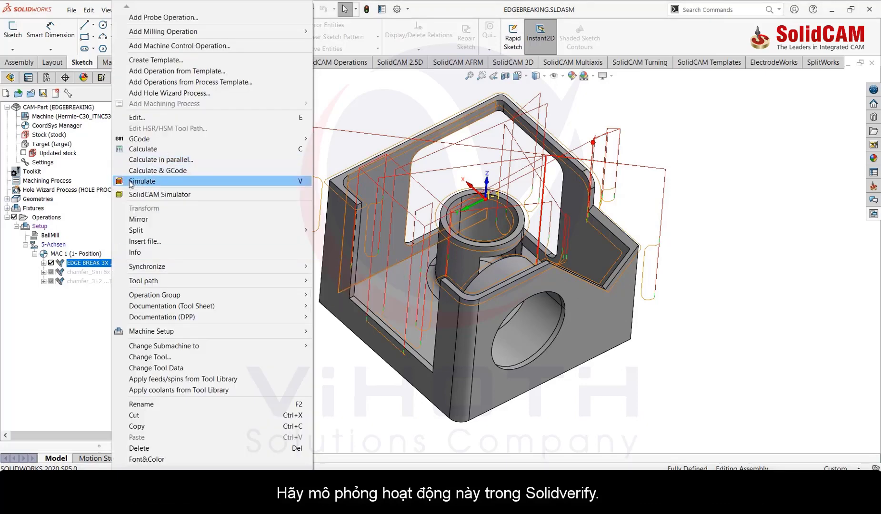
left_click(136, 181)
left_click(169, 196)
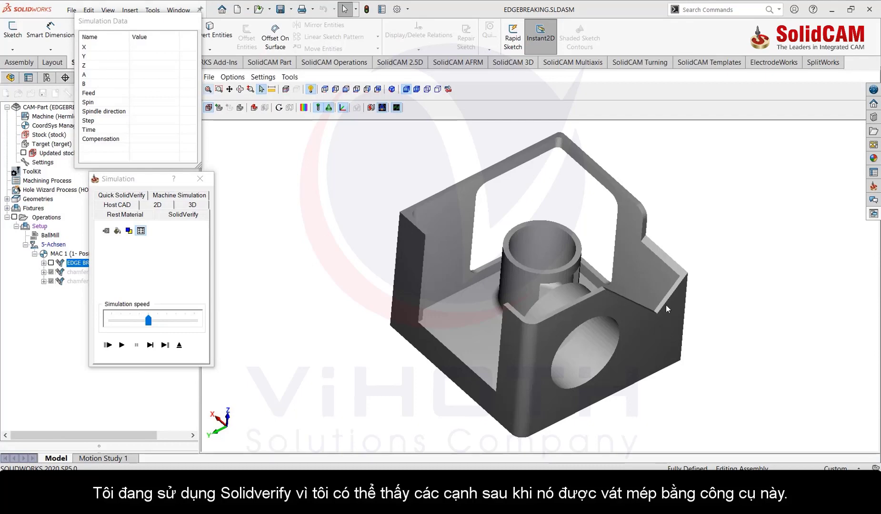
scroll(695, 276, "up", 2)
scroll(695, 276, "down", 2)
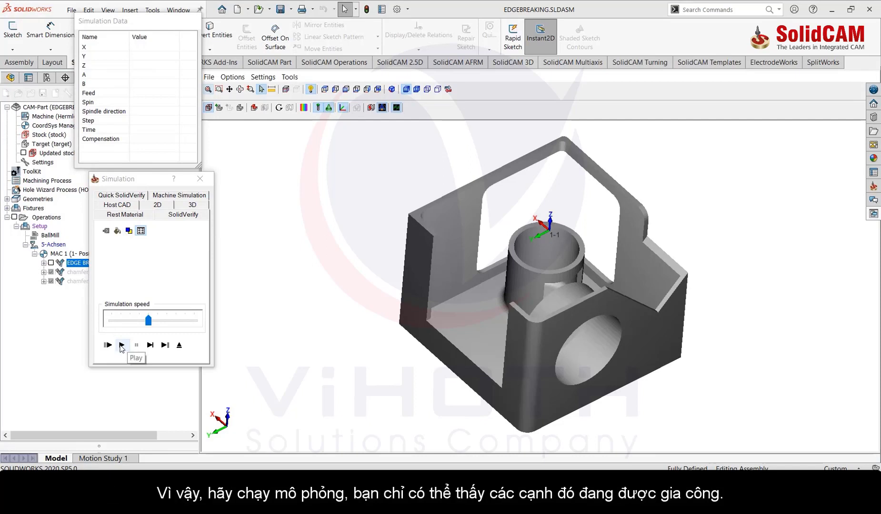
left_click(122, 345)
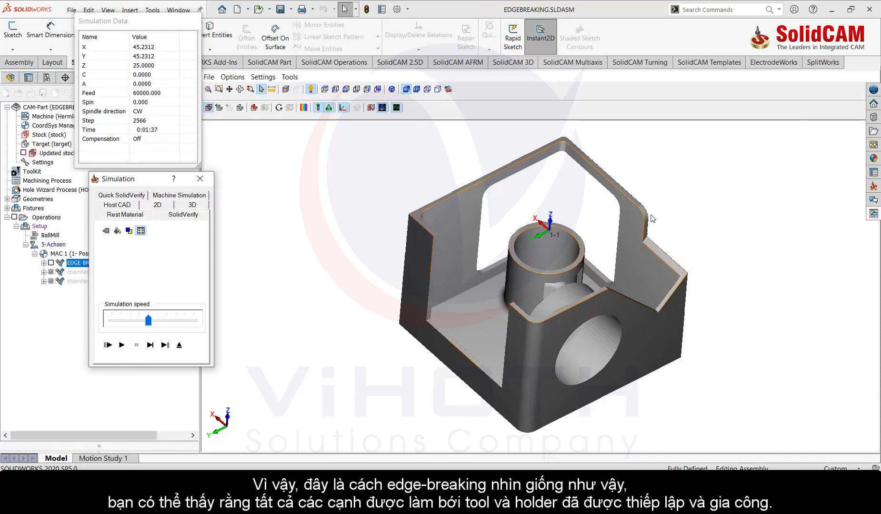
scroll(639, 214, "down", 5)
scroll(639, 214, "down", 2)
middle_click_drag(638, 219, 646, 266)
scroll(646, 266, "up", 5)
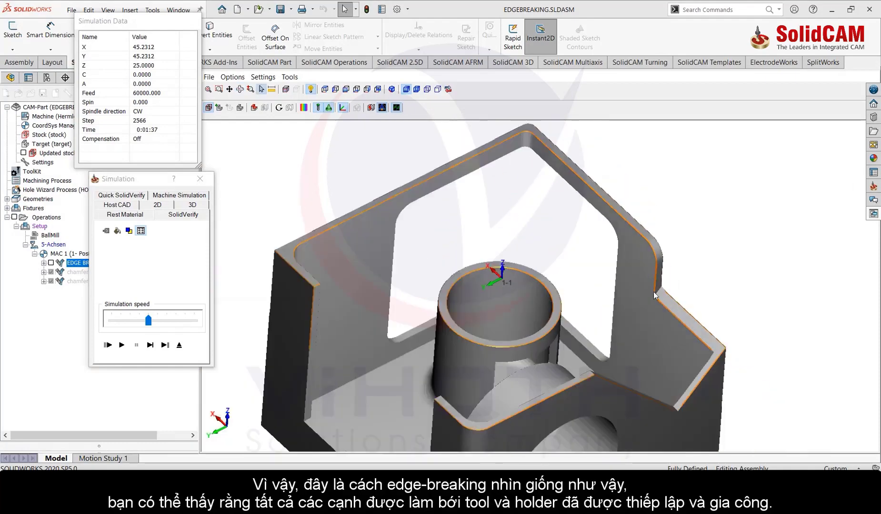
mouse_move(699, 330)
middle_mouse_down()
mouse_move(716, 346)
mouse_move(722, 329)
mouse_move(685, 333)
mouse_move(694, 324)
middle_mouse_up()
scroll(369, 362, "down", 2)
scroll(332, 330, "up", 8)
middle_click_drag(328, 334, 335, 274)
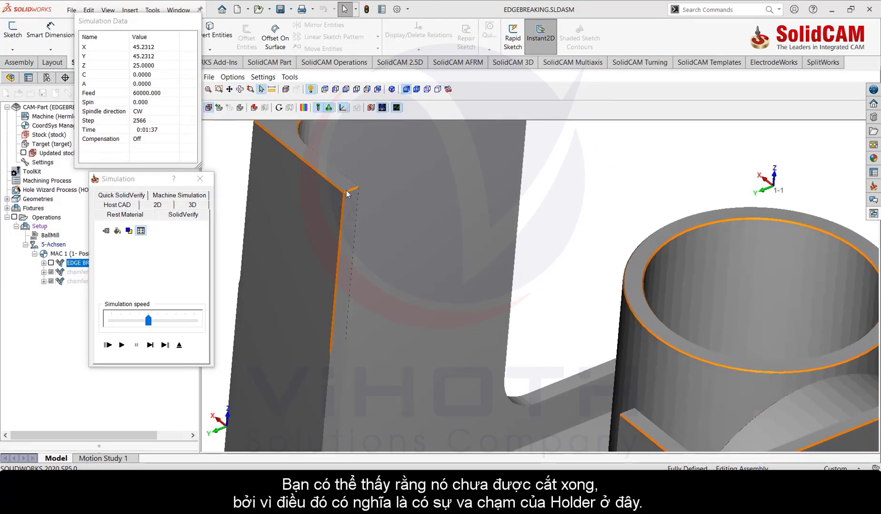
scroll(334, 263, "down", 5)
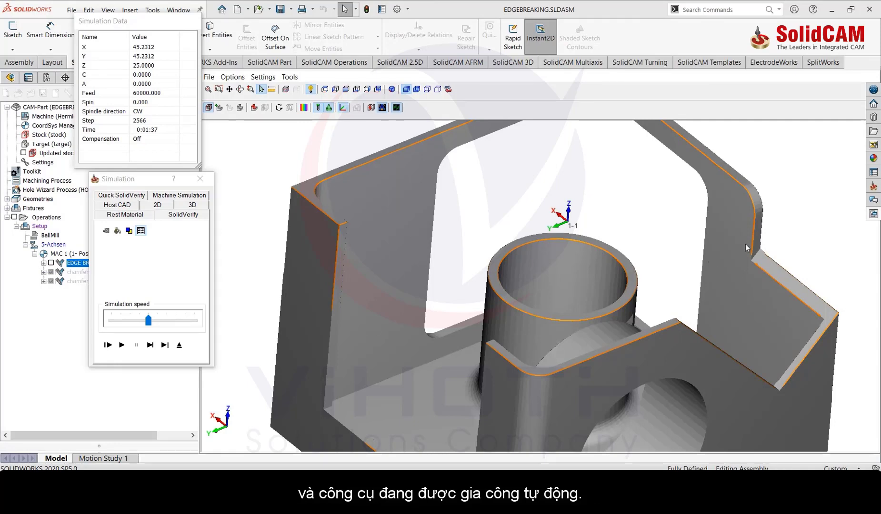
scroll(760, 253, "down", 5)
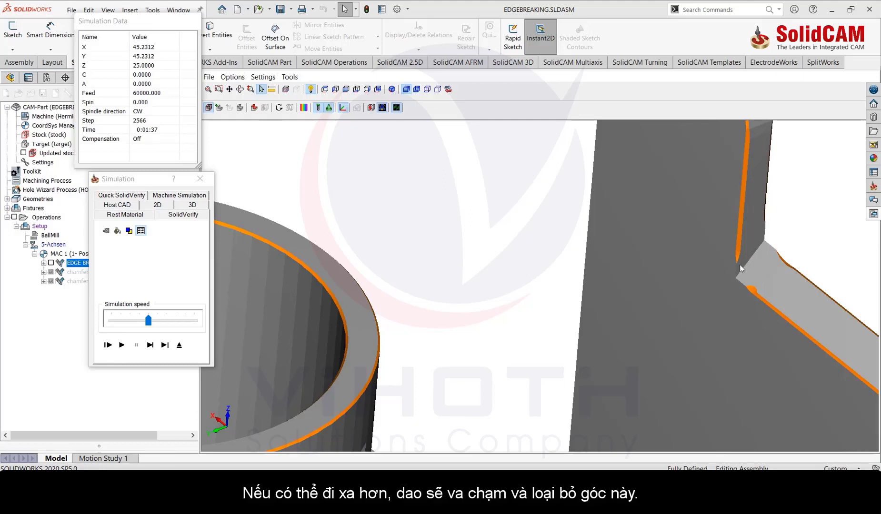
scroll(757, 275, "up", 5)
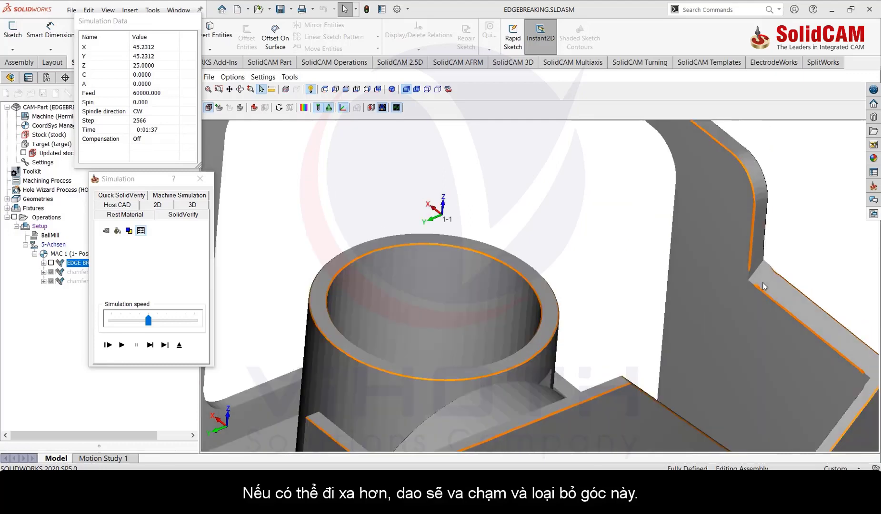
scroll(808, 360, "down", 2)
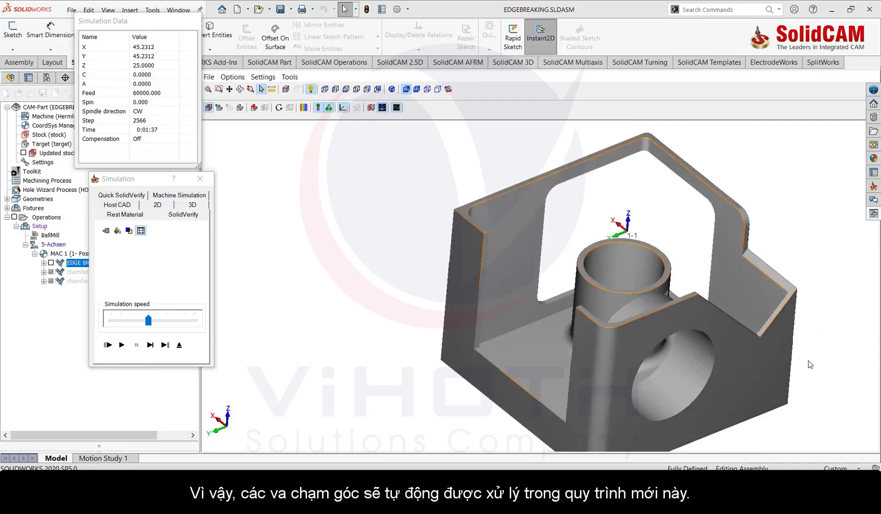